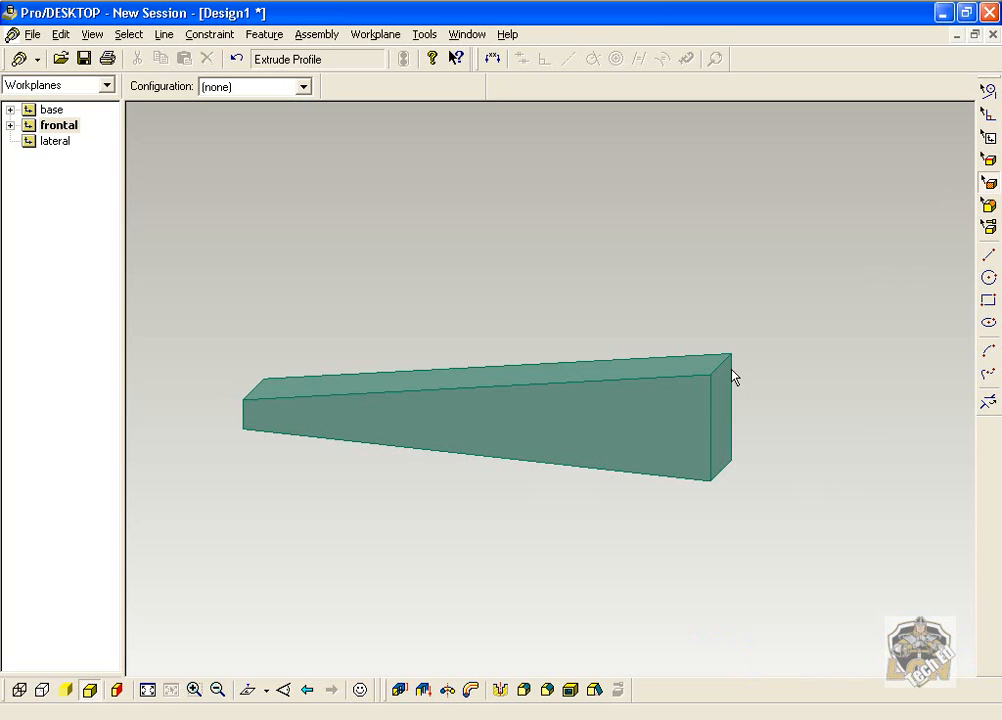
Step: Create a sketch named Cartridge Holder on a new workplane on the taller end face of the wedge-shaped body
{"action": "middle_click_drag", "start_coordinate": [774, 373], "coordinate": [727, 376]}
{"action": "middle_click_drag", "start_coordinate": [734, 458], "coordinate": [680, 365], "text": "shift"}
{"action": "scroll", "coordinate": [640, 372], "scroll_direction": "up", "scroll_amount": 5}
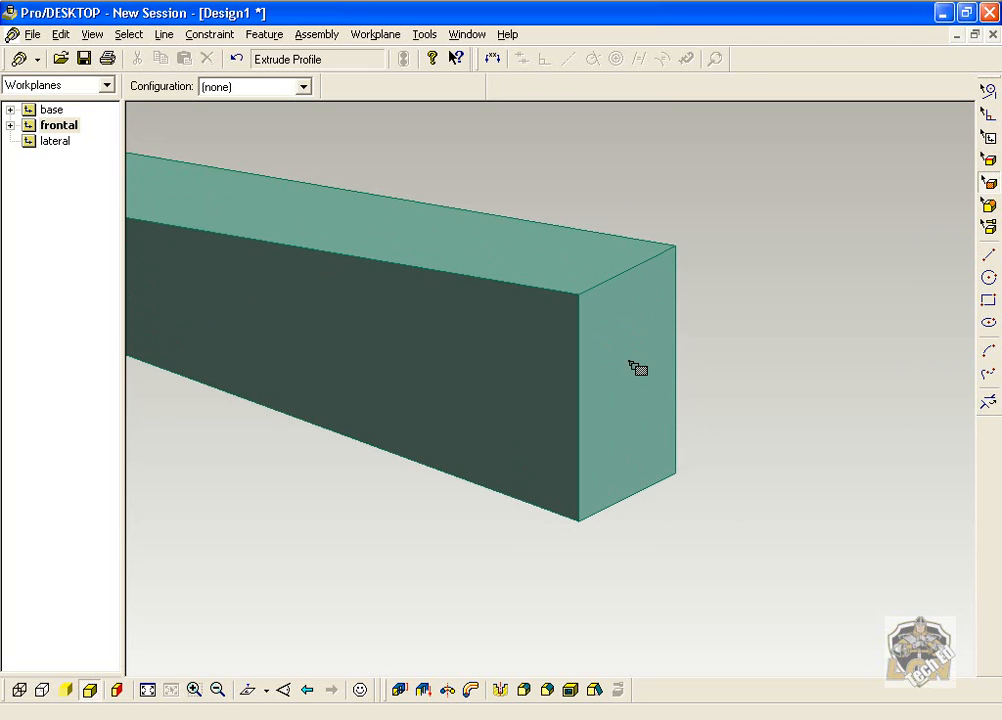
{"action": "left_click", "coordinate": [633, 266]}
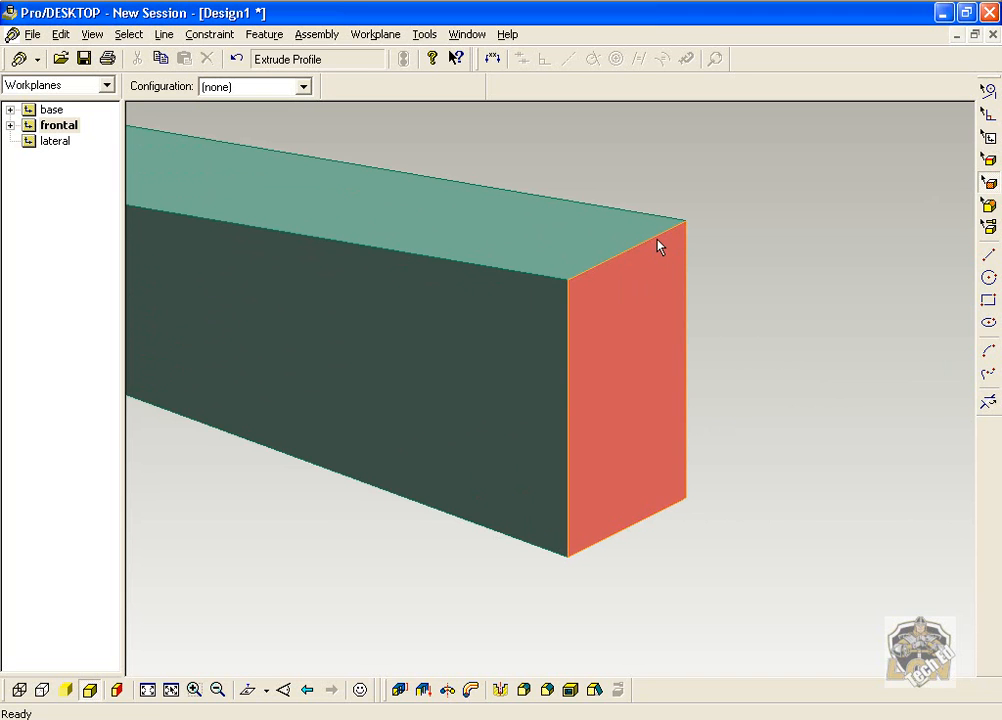
{"action": "right_click", "coordinate": [656, 316]}
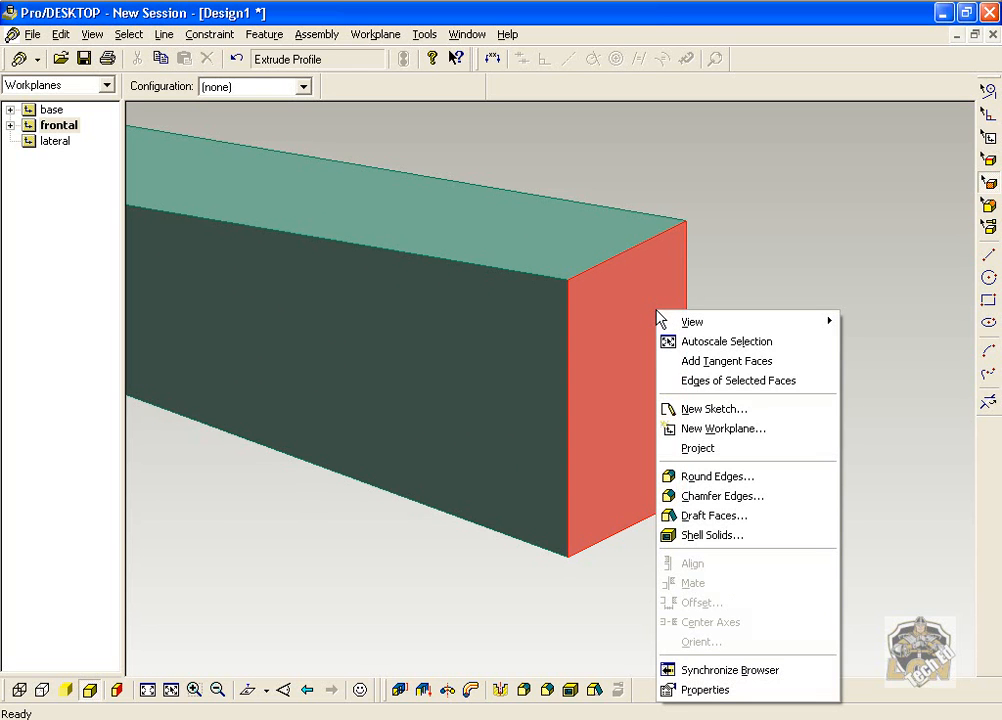
{"action": "left_click", "coordinate": [740, 412]}
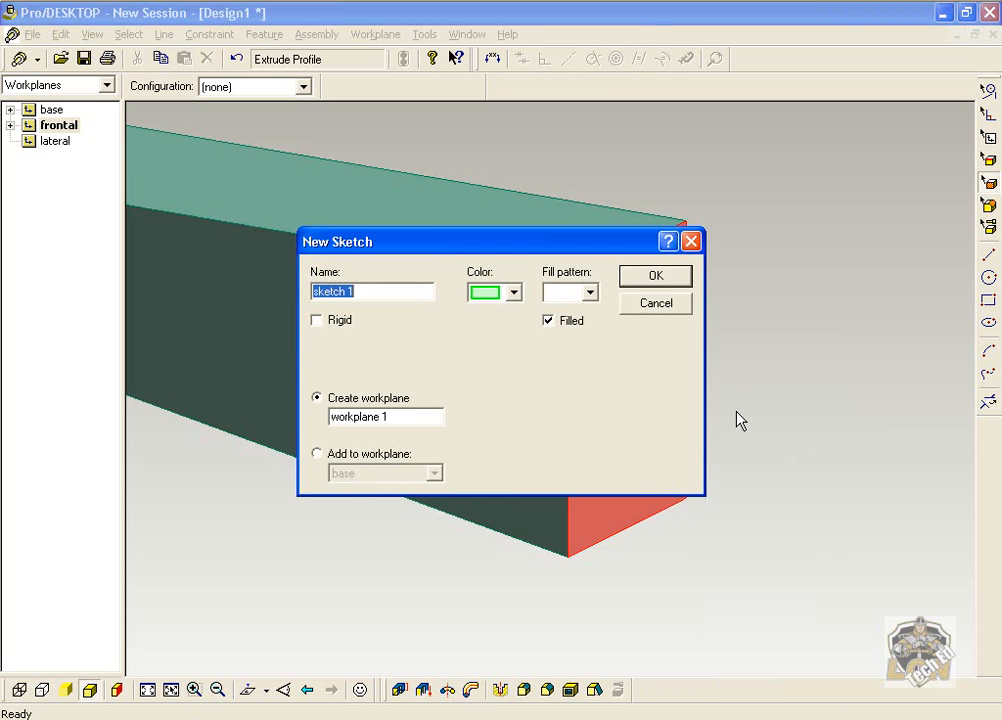
{"action": "type", "text": "Cartridge Holder"}
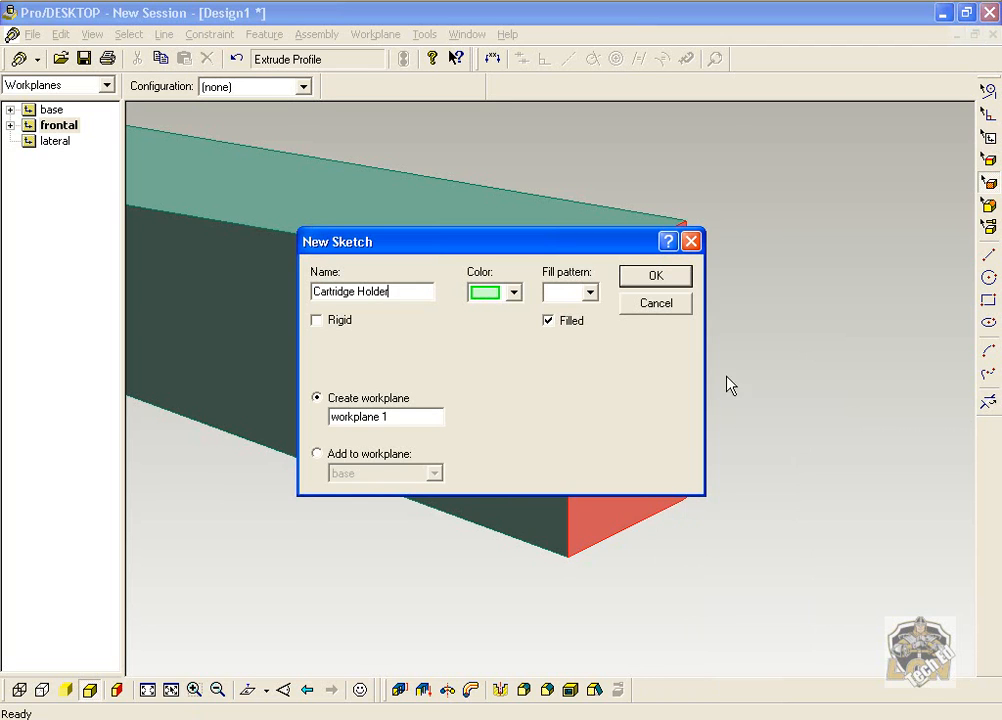
{"action": "left_click", "coordinate": [676, 285]}
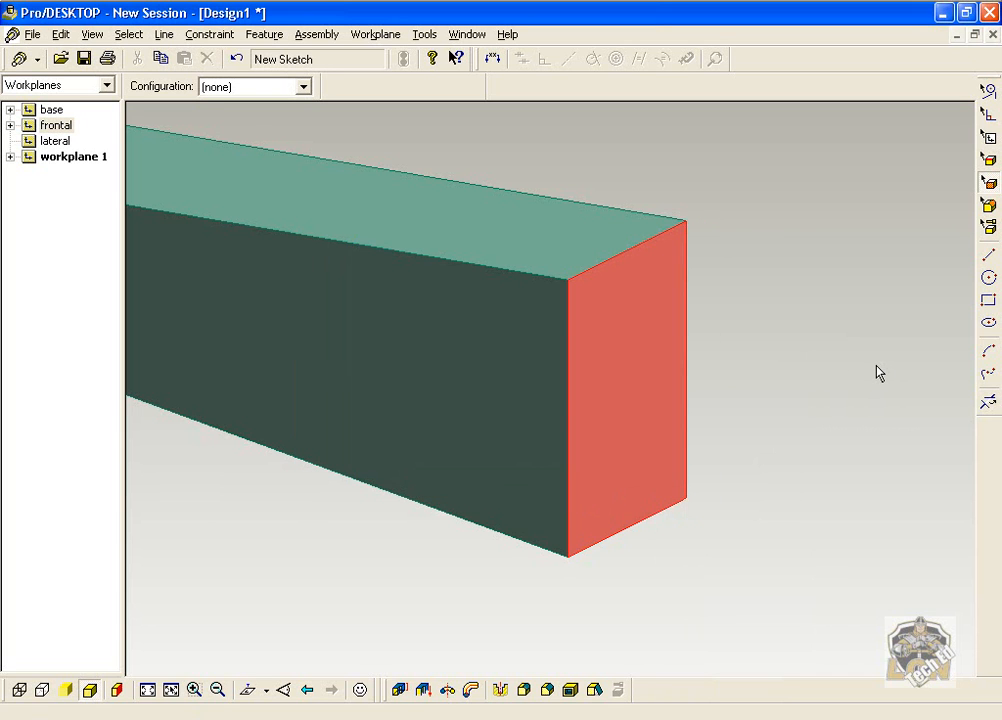
Step: View the end face straight on and sketch a circle about 0.6 in in diameter, centred 0.4 in above the workplane origin
{"action": "key", "text": "shift+w"}
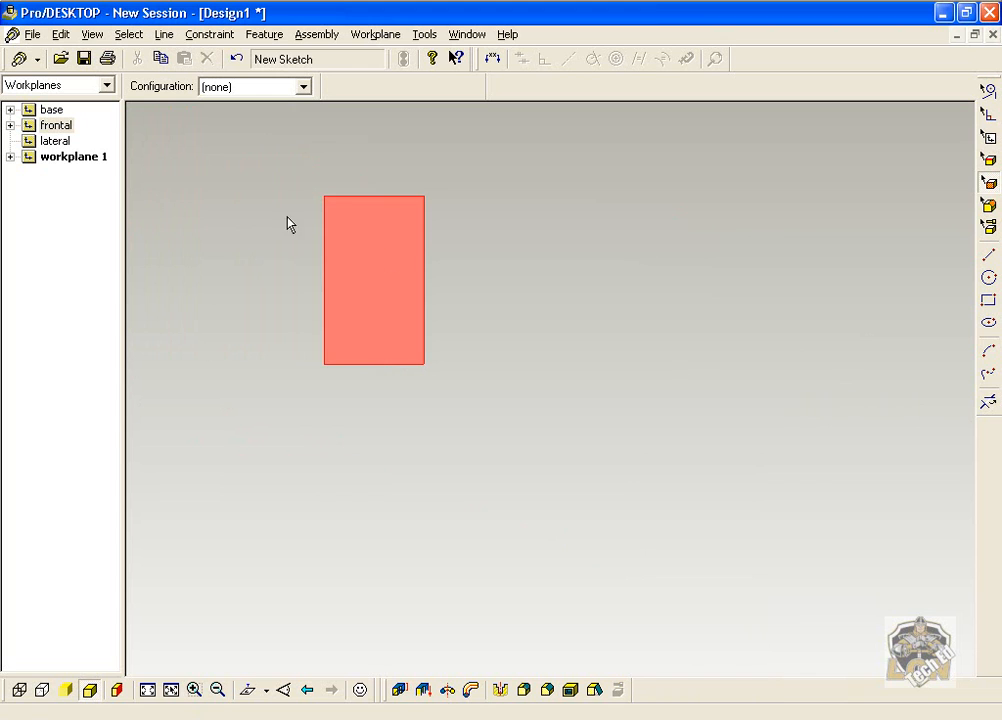
{"action": "scroll", "coordinate": [298, 236], "scroll_direction": "up", "scroll_amount": 4}
{"action": "middle_click_drag", "start_coordinate": [642, 297], "coordinate": [681, 329]}
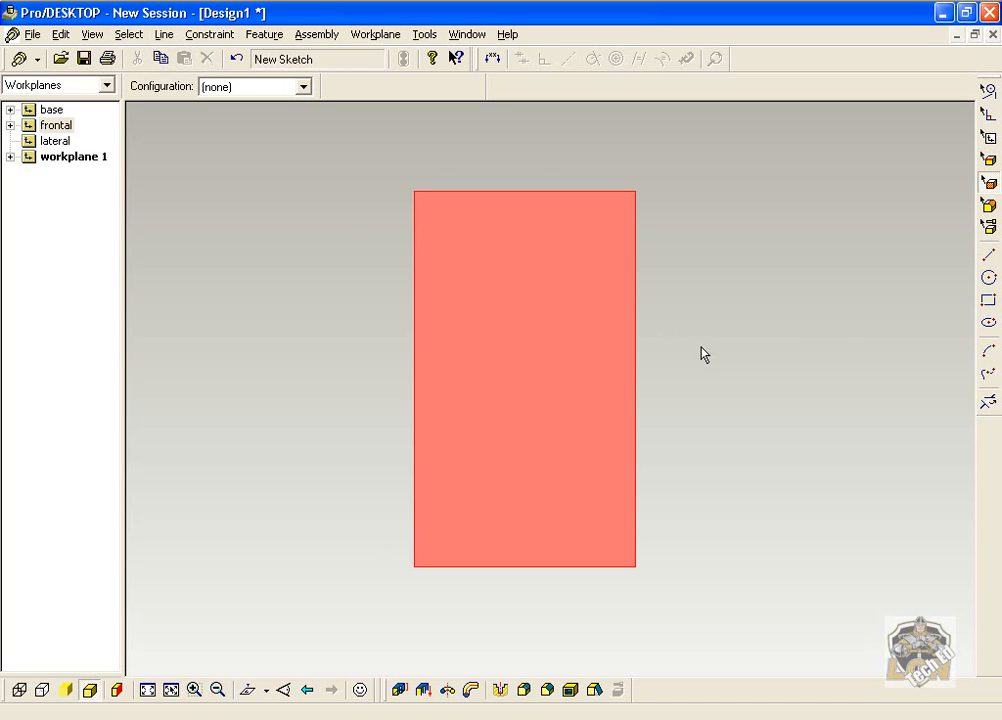
{"action": "left_click", "coordinate": [988, 279]}
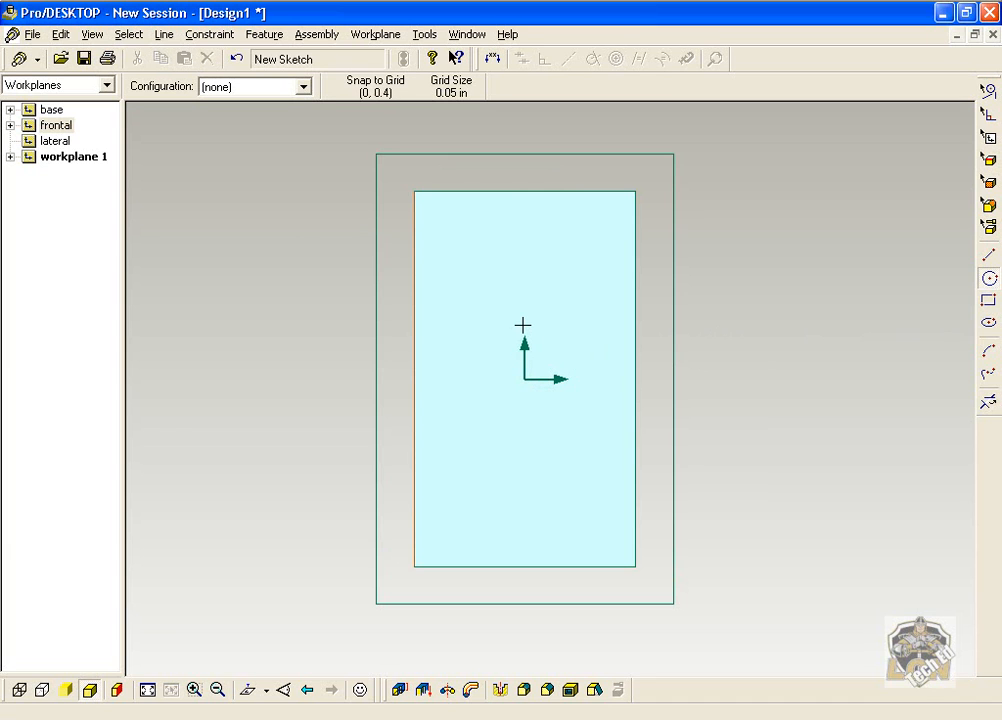
{"action": "mouse_move", "coordinate": [525, 325]}
{"action": "left_mouse_down"}
{"action": "mouse_move", "coordinate": [557, 369]}
{"action": "mouse_move", "coordinate": [550, 355]}
{"action": "left_mouse_up"}
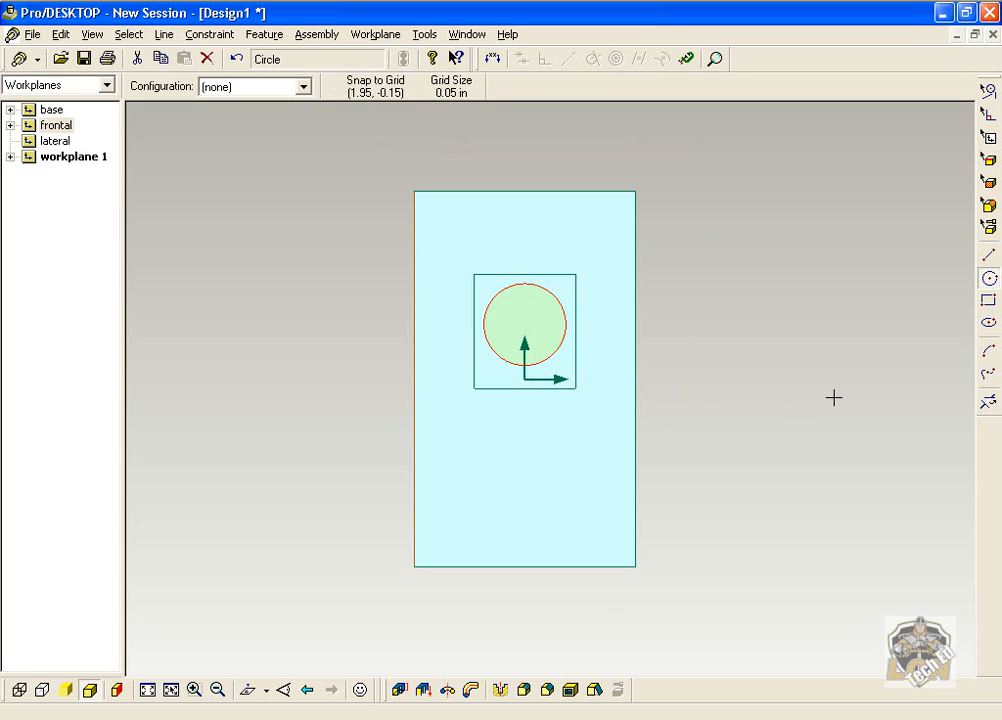
Step: Dimension the circle's diameter and set it to 0.75 in
{"action": "left_click", "coordinate": [493, 60]}
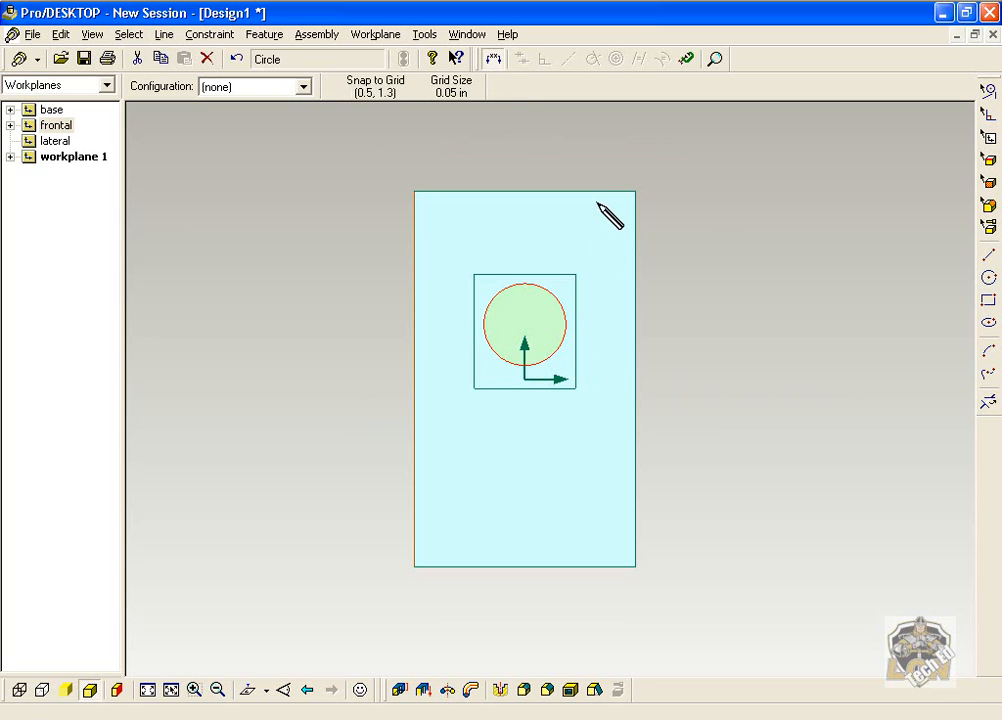
{"action": "left_click", "coordinate": [566, 306]}
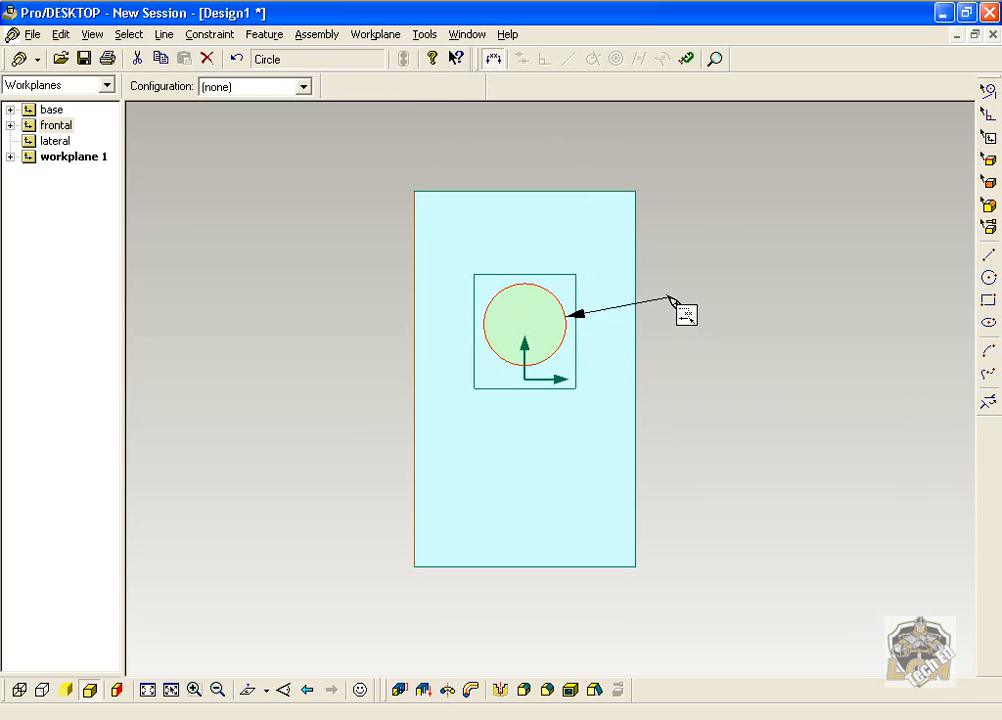
{"action": "left_click", "coordinate": [714, 243]}
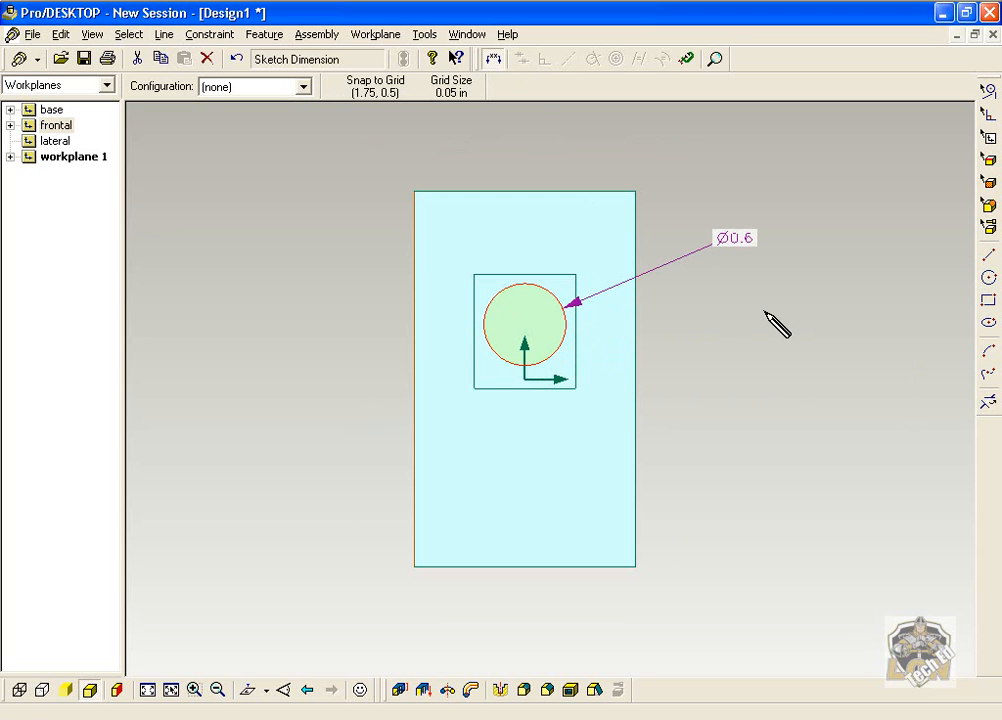
{"action": "double_click", "coordinate": [743, 242]}
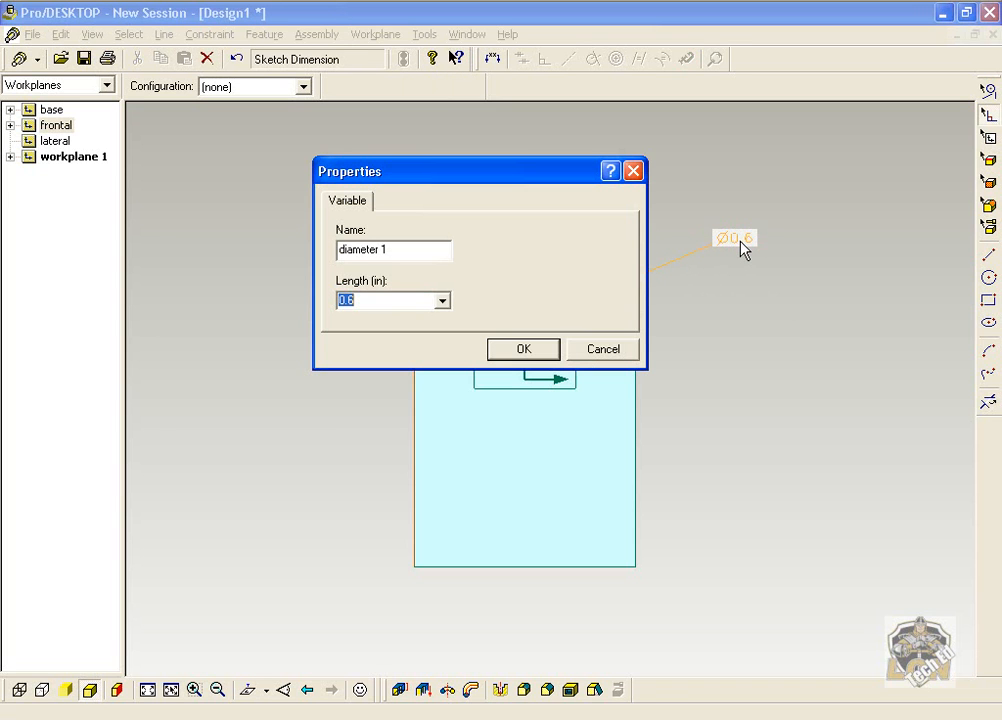
{"action": "type", "text": ".75"}
{"action": "key", "text": "Return"}
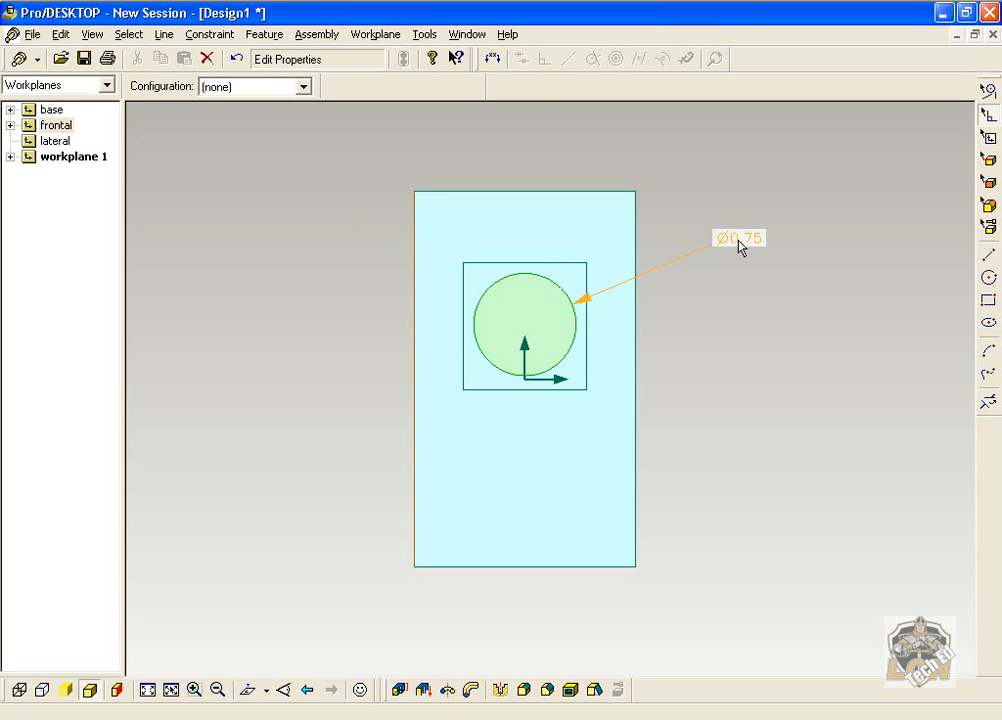
Step: Try to dimension the distance from the circle's lowest point to the face's bottom edge, and undo it
{"action": "left_click", "coordinate": [494, 62]}
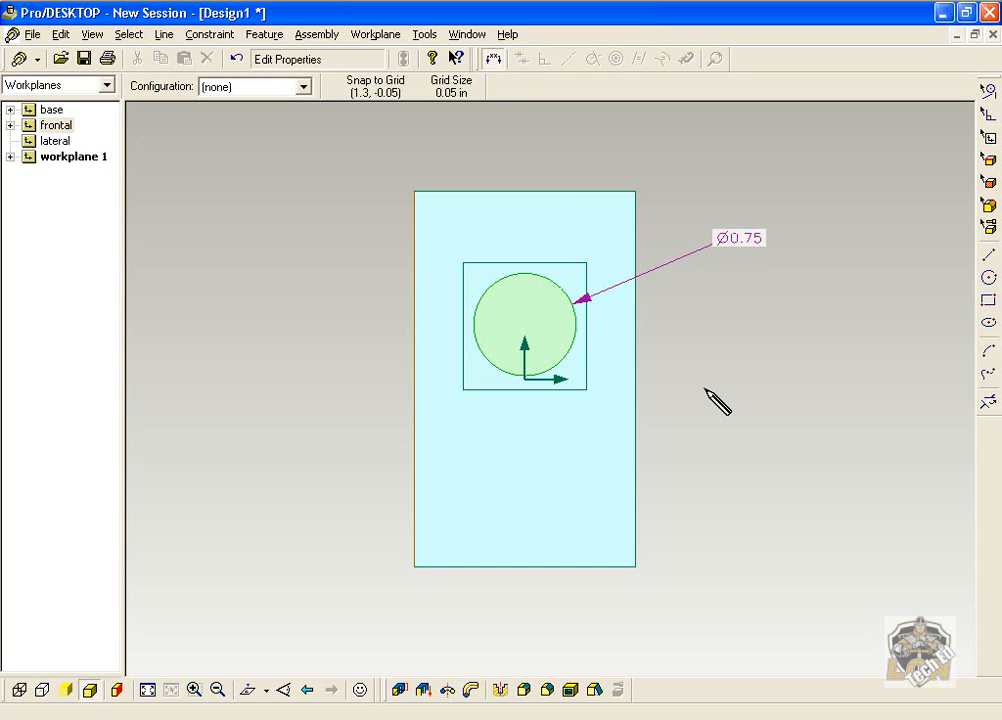
{"action": "left_click", "coordinate": [573, 342]}
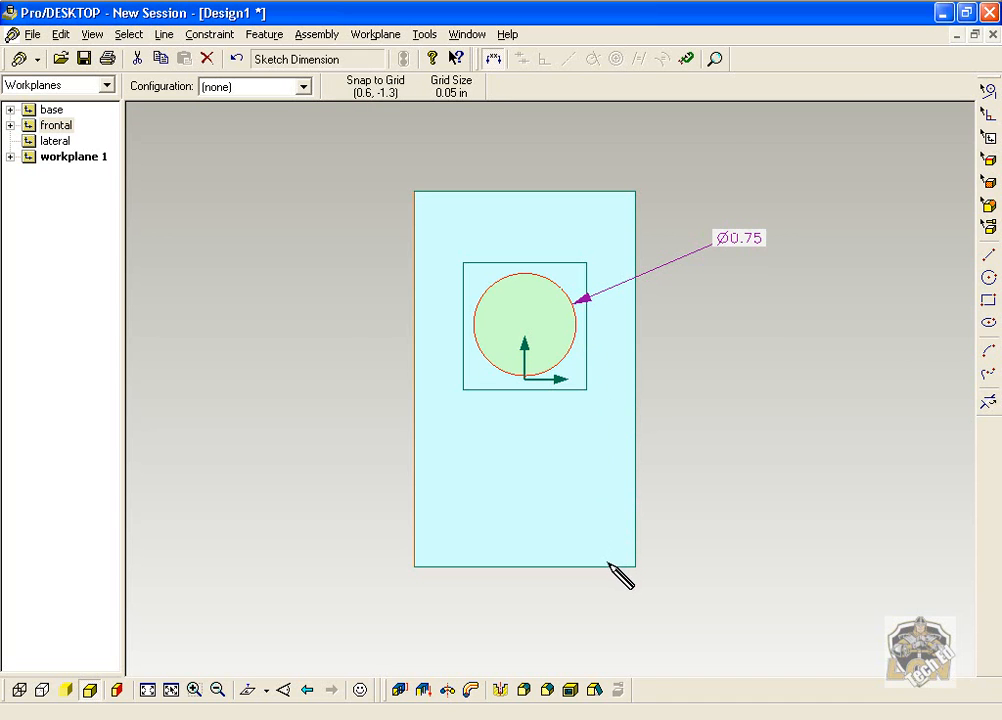
{"action": "left_click_drag", "start_coordinate": [609, 570], "coordinate": [765, 572]}
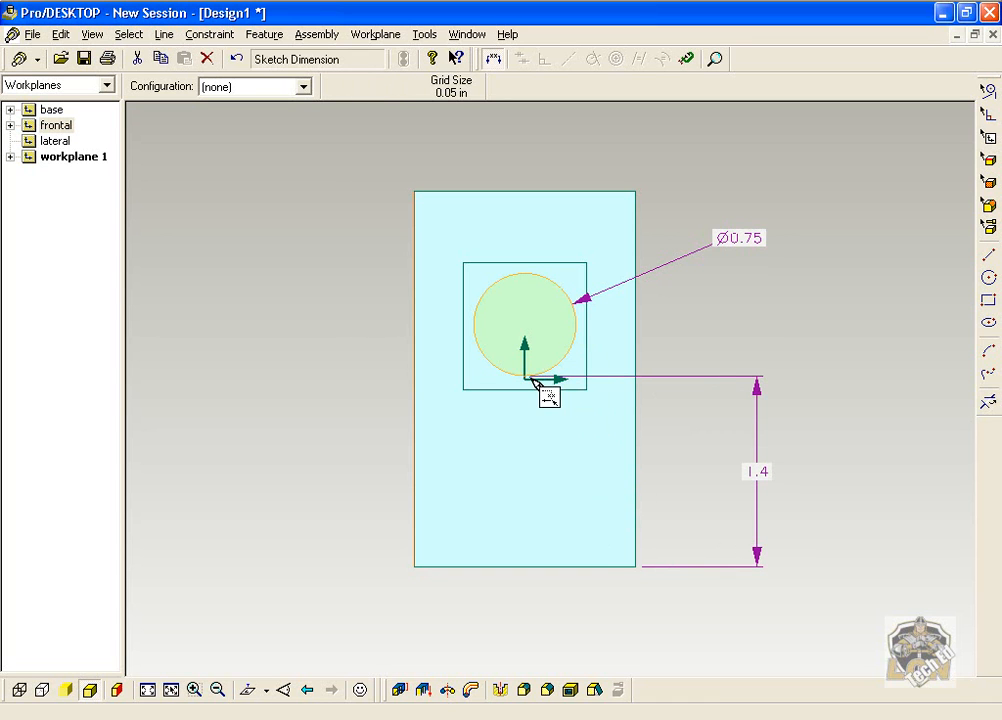
{"action": "left_click", "coordinate": [236, 60]}
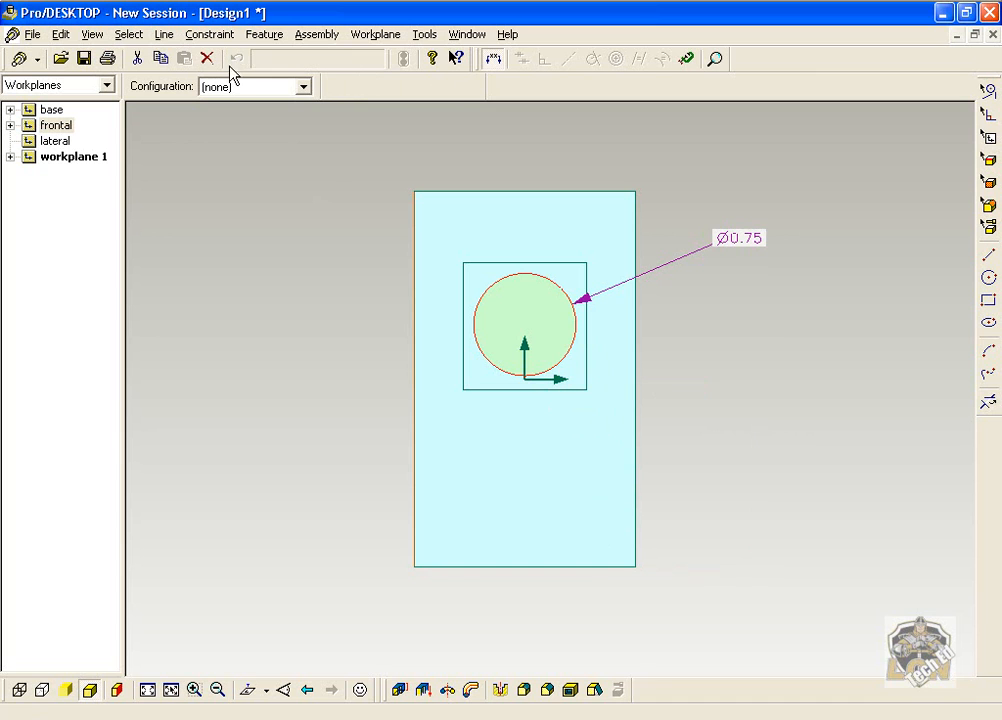
Step: Dimension the vertical distance from the face's bottom edge to the circle's centre and set it to 1.3125 in
{"action": "left_click", "coordinate": [575, 570]}
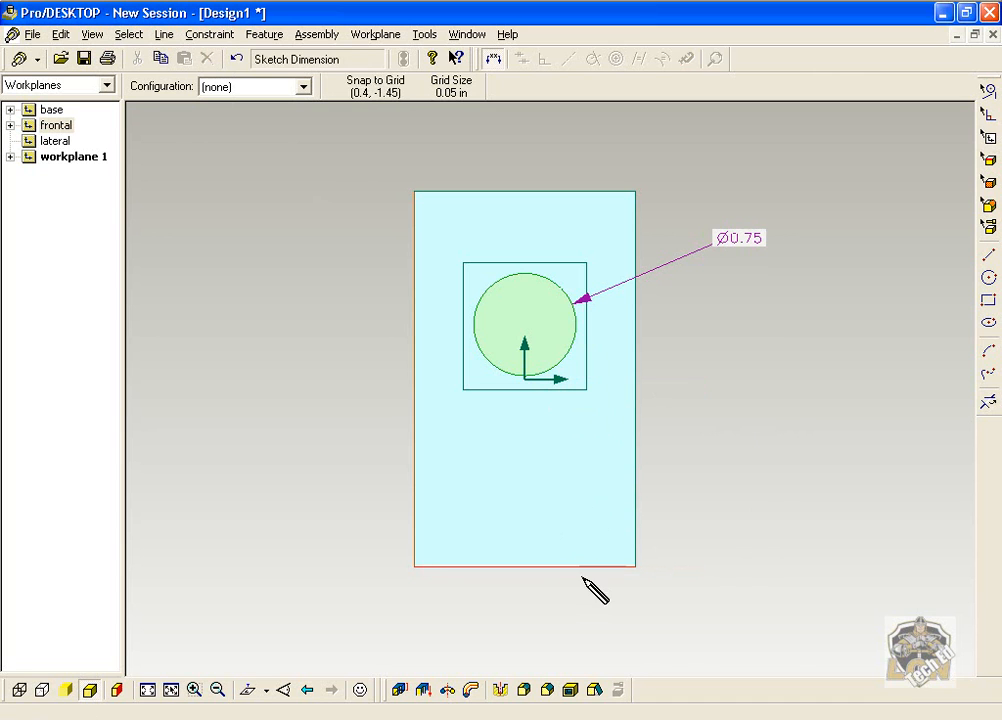
{"action": "left_click", "coordinate": [570, 348]}
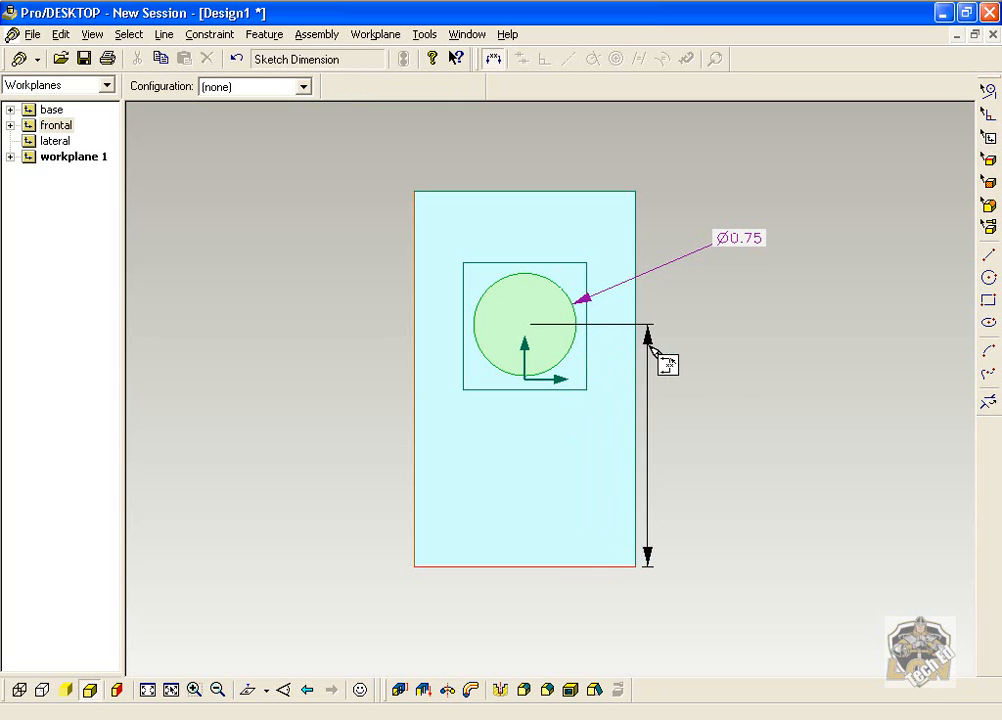
{"action": "left_click", "coordinate": [717, 346]}
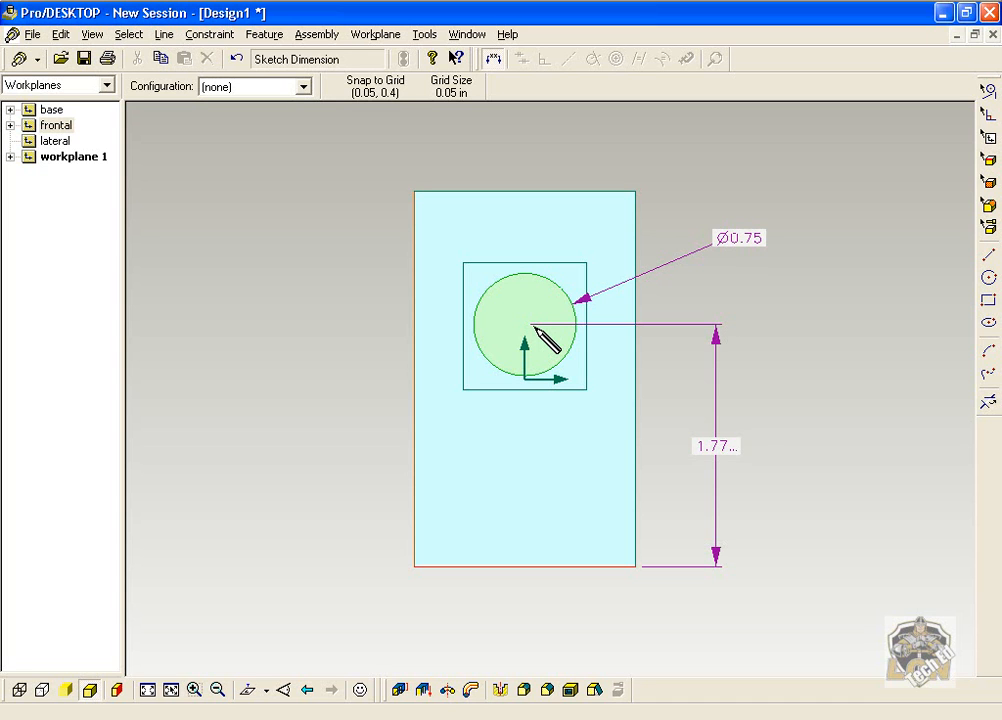
{"action": "double_click", "coordinate": [718, 449]}
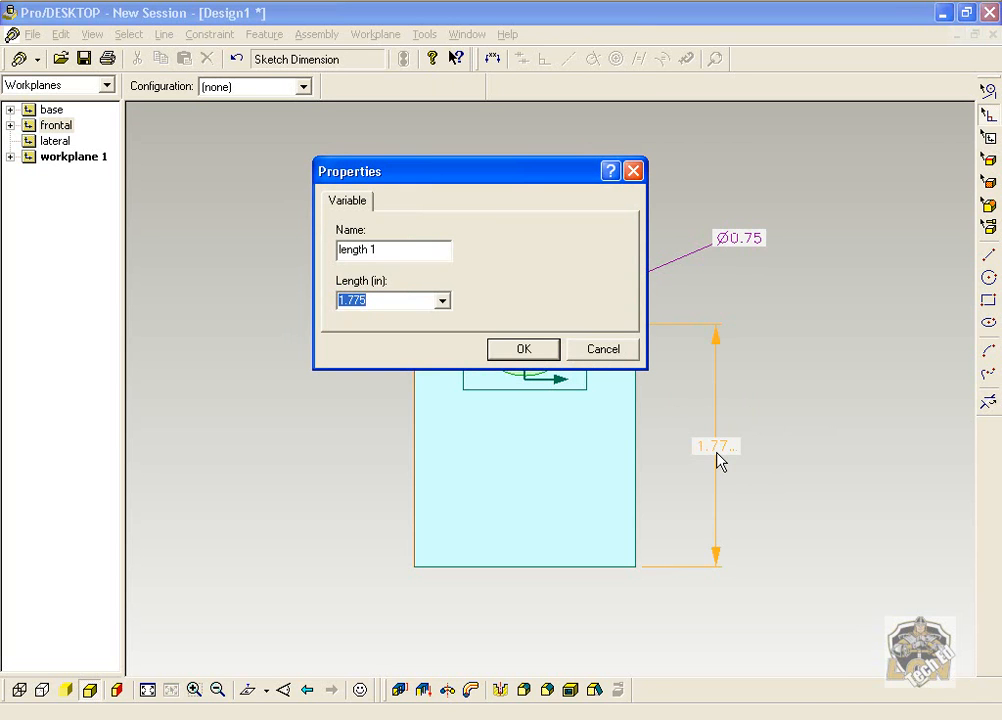
{"action": "type", "text": "1.3125"}
{"action": "left_click", "coordinate": [523, 350]}
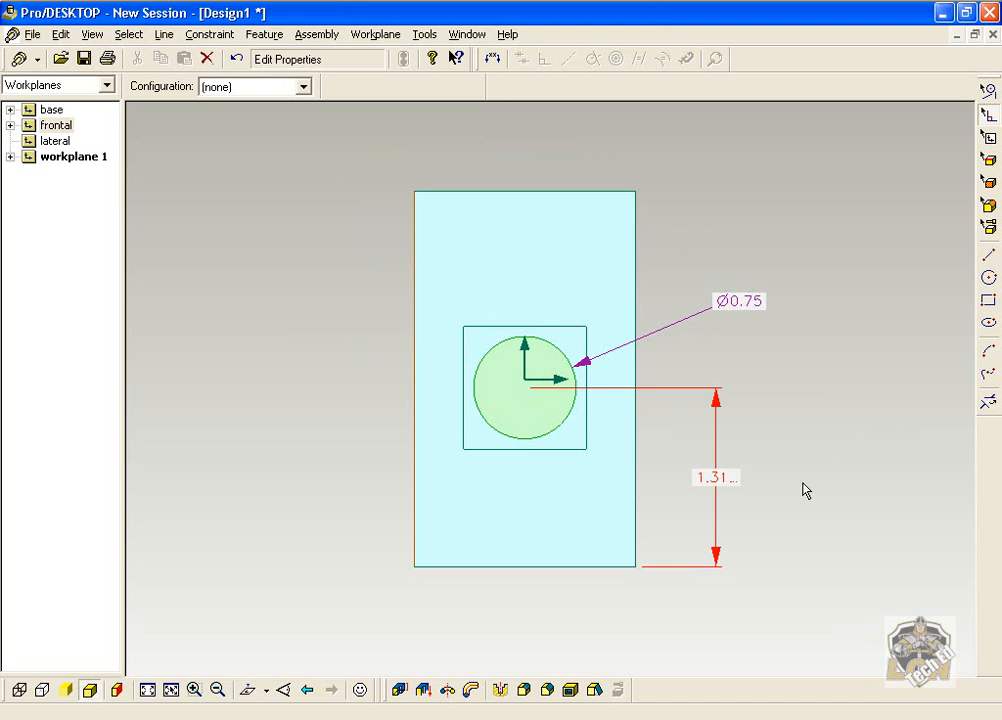
Step: Dimension the horizontal distance from the circle's centre to the face's right edge, keeping it at 0.8125 in
{"action": "left_click", "coordinate": [493, 58]}
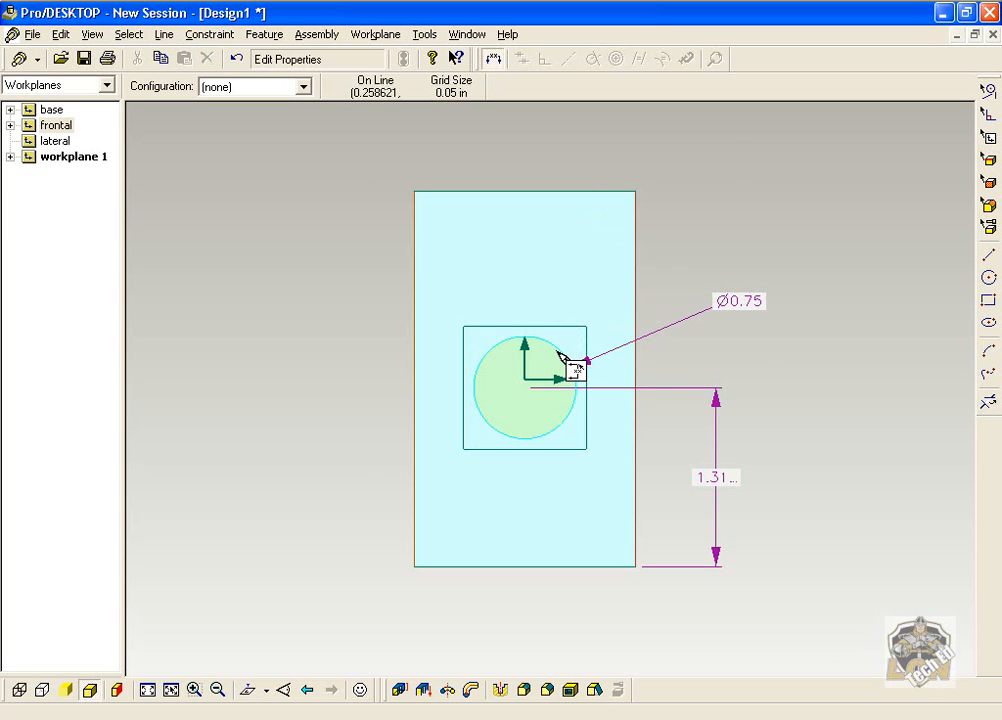
{"action": "left_click_drag", "start_coordinate": [557, 354], "coordinate": [556, 144]}
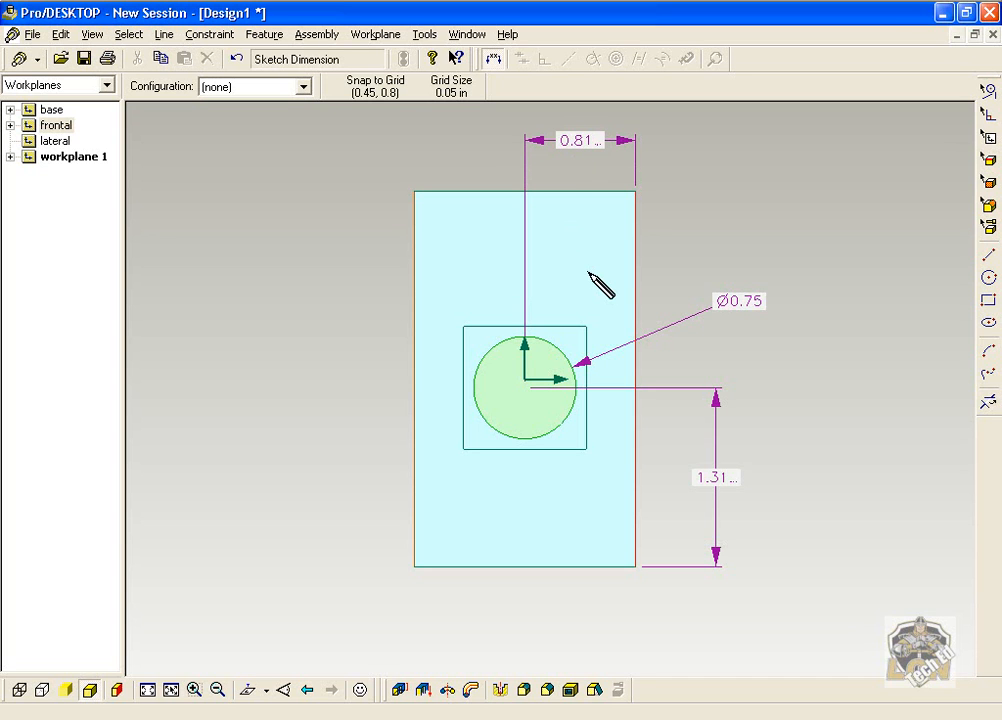
{"action": "double_click", "coordinate": [586, 148]}
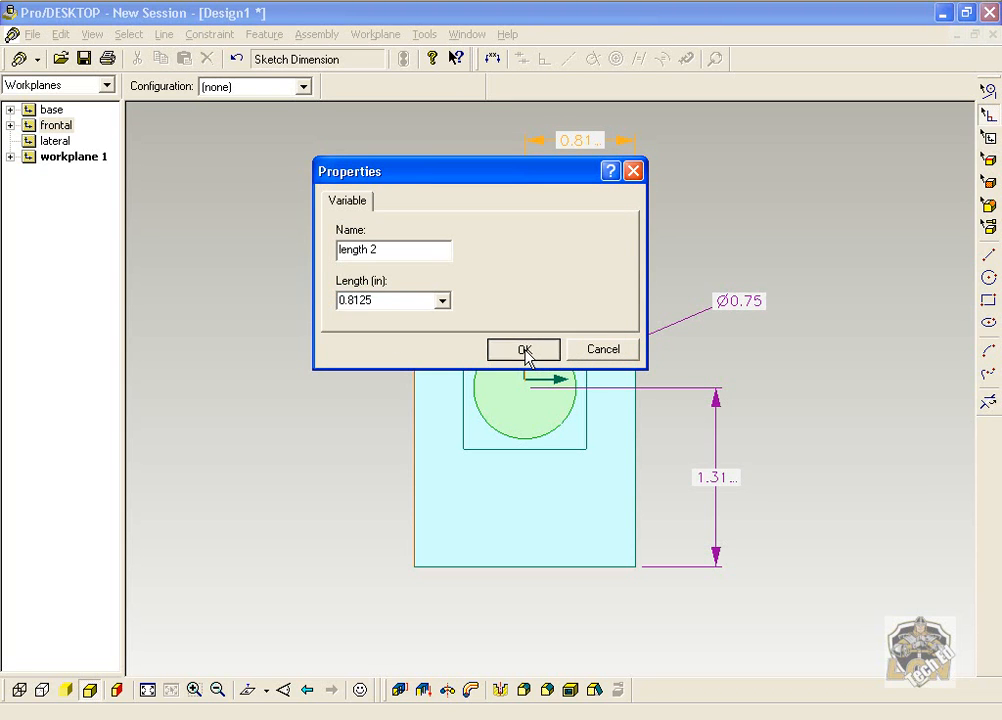
{"action": "left_click", "coordinate": [524, 349]}
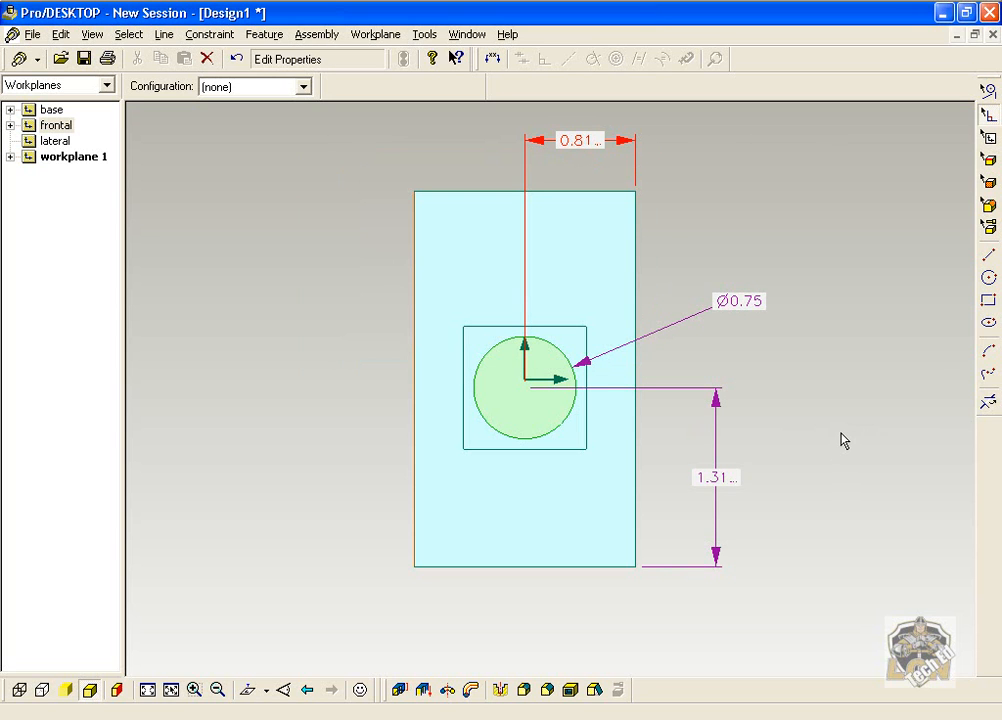
Step: Extrude the Cartridge Holder sketch 2 in below the workplane, subtracting material, and show the body transparent with the hole inside
{"action": "mouse_move", "coordinate": [355, 388]}
{"action": "middle_mouse_down"}
{"action": "mouse_move", "coordinate": [456, 380]}
{"action": "mouse_move", "coordinate": [461, 391]}
{"action": "middle_mouse_up"}
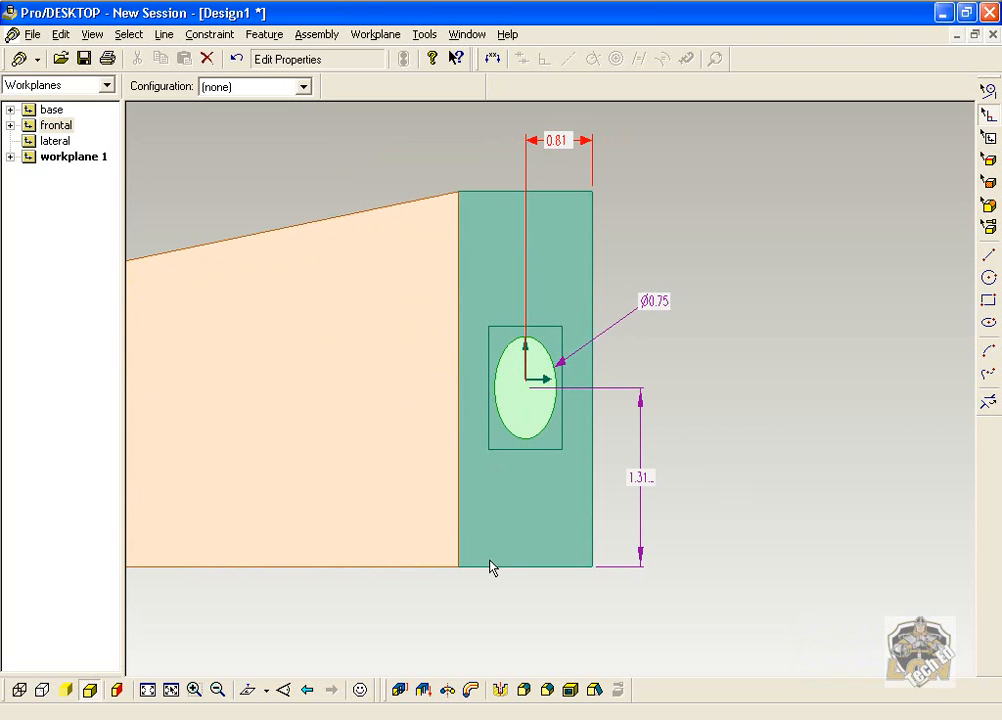
{"action": "left_click", "coordinate": [401, 691]}
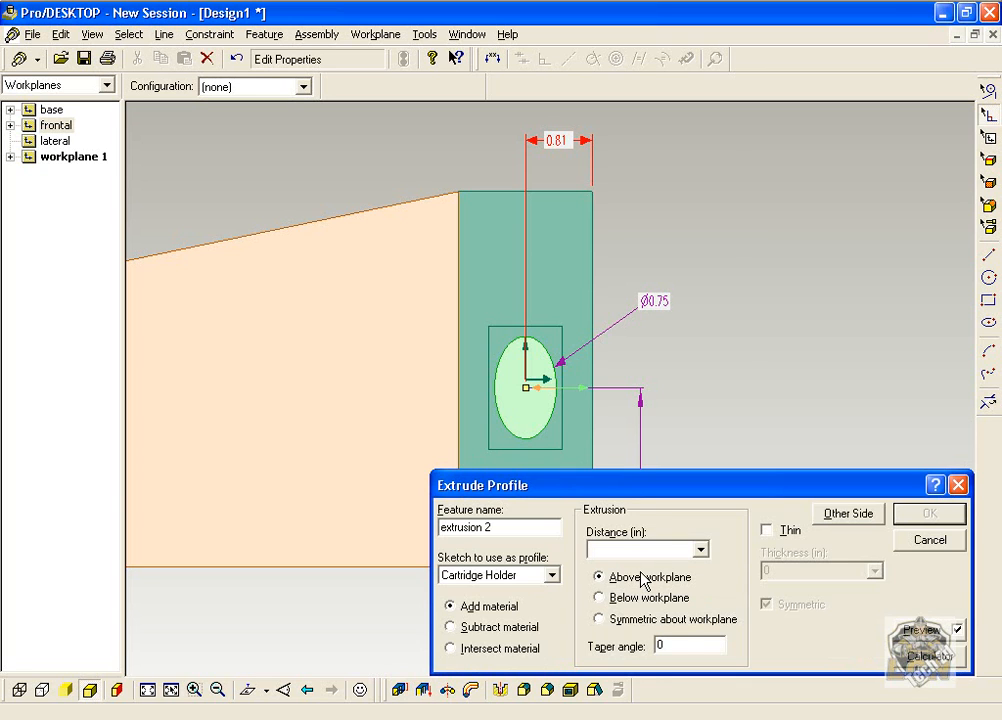
{"action": "type", "text": "2"}
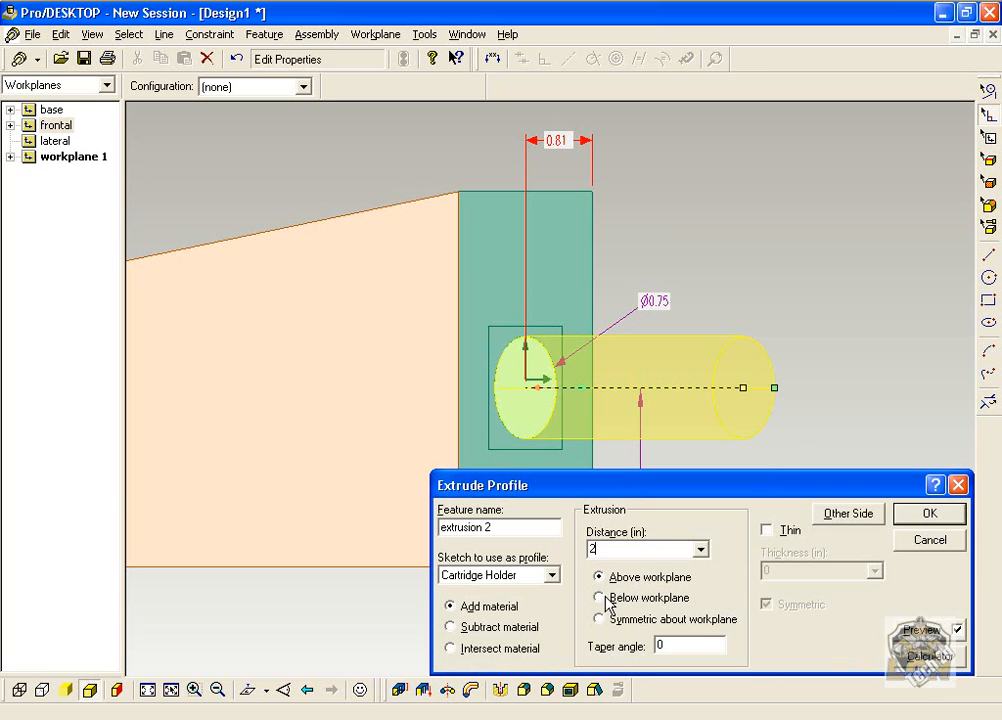
{"action": "left_click", "coordinate": [500, 627]}
{"action": "left_click", "coordinate": [635, 599]}
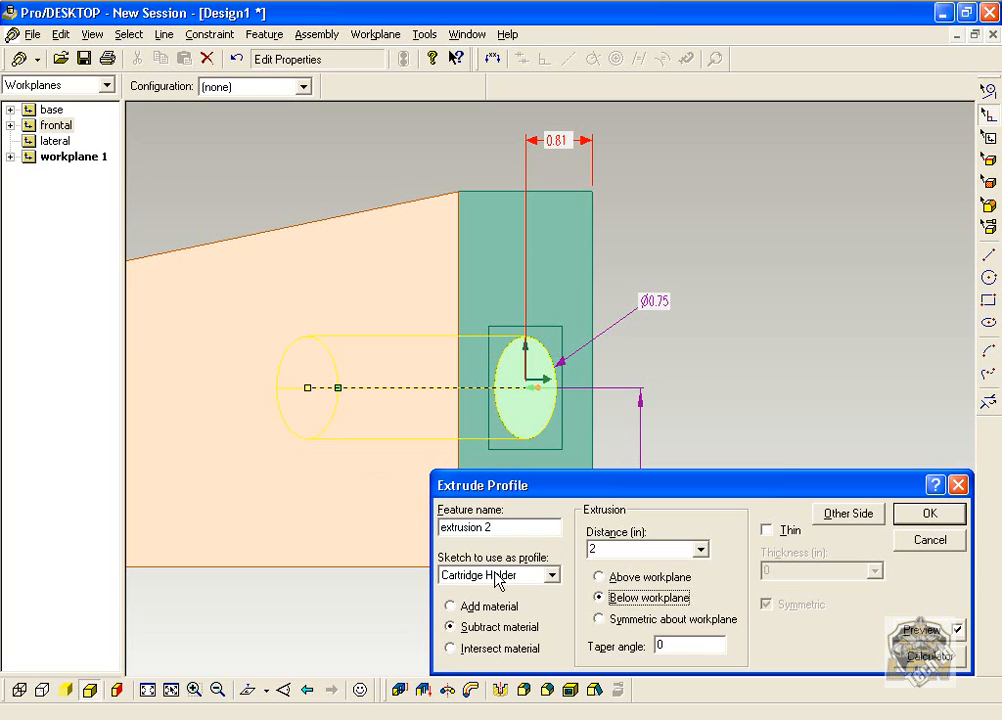
{"action": "left_click", "coordinate": [912, 527]}
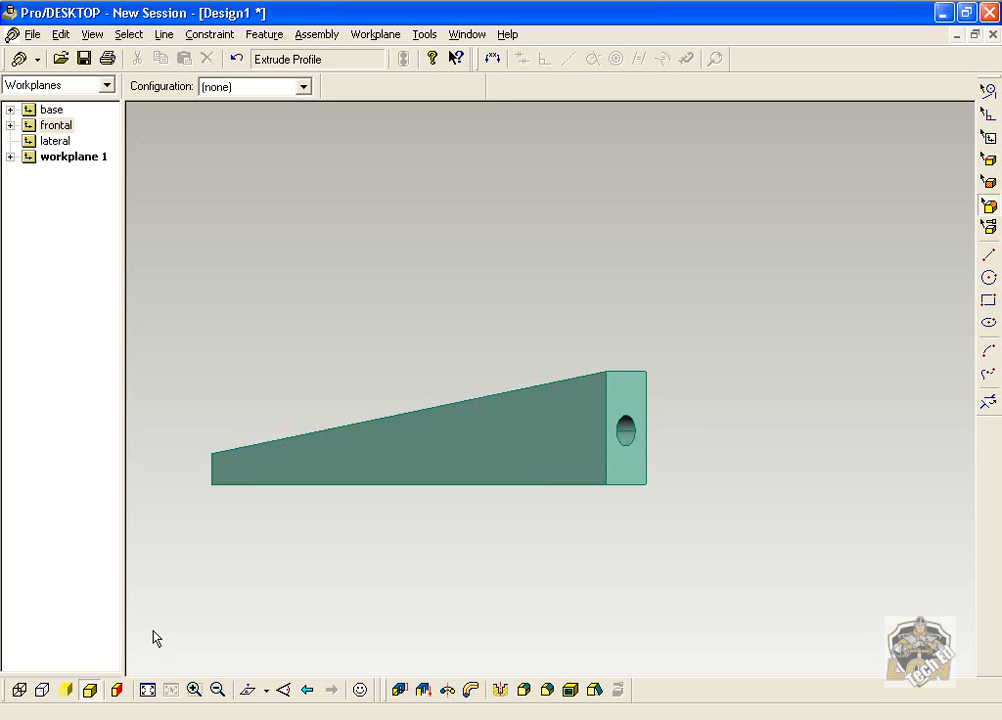
{"action": "left_click", "coordinate": [42, 691]}
{"action": "middle_click_drag", "start_coordinate": [637, 514], "coordinate": [664, 512]}
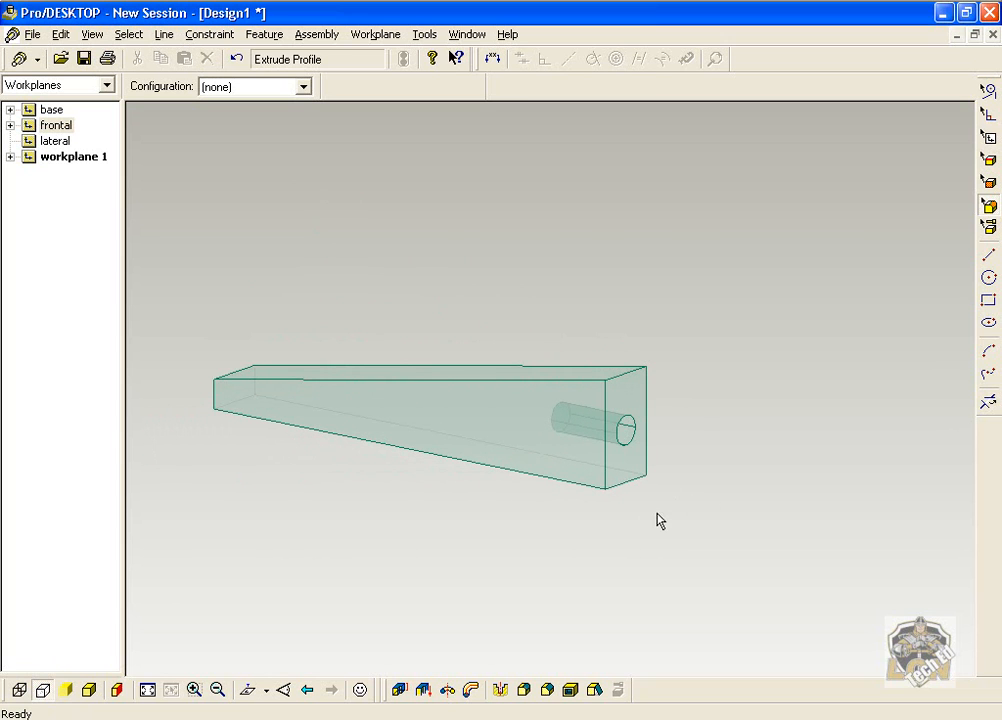